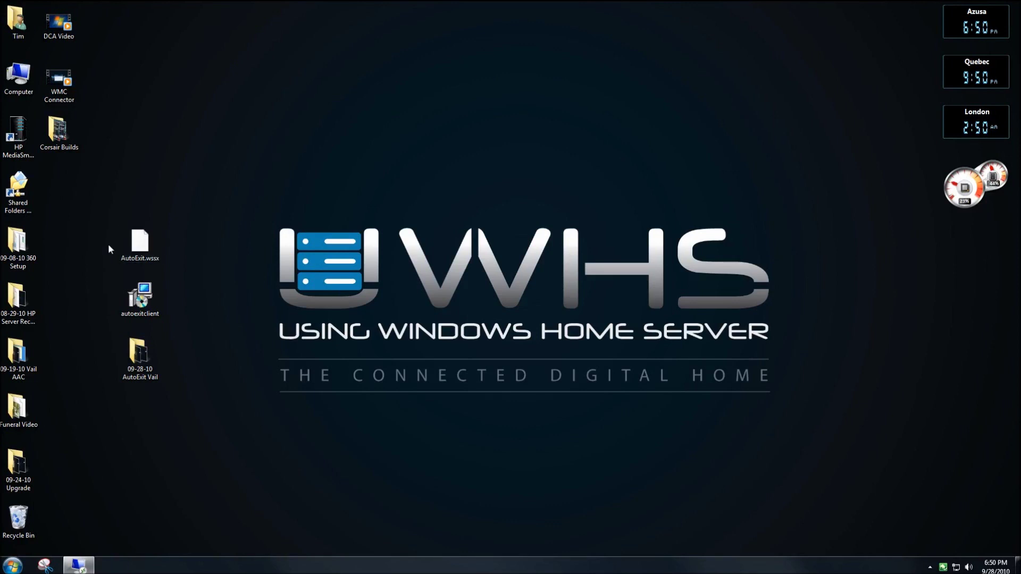
Step: Copy AutoExit.wssx in Explorer, then bring up the VAILSERVER remote desktop session
left_click(133, 247)
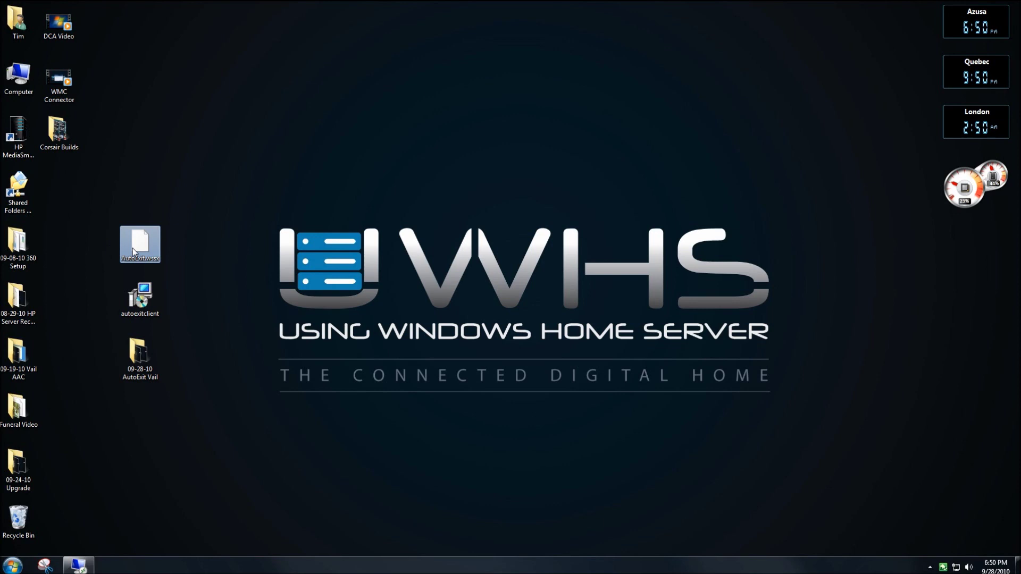
right_click(132, 248)
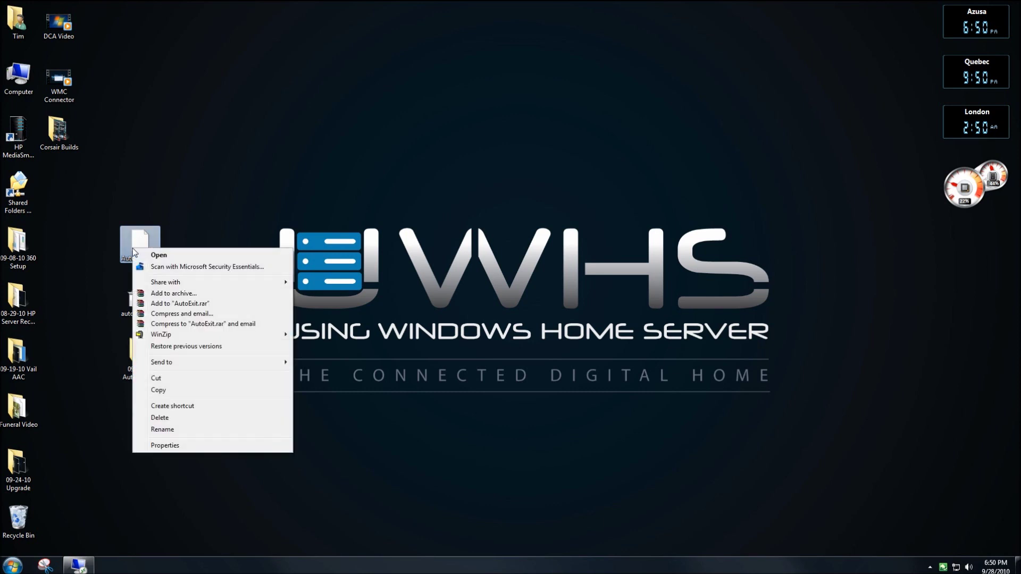
left_click(177, 390)
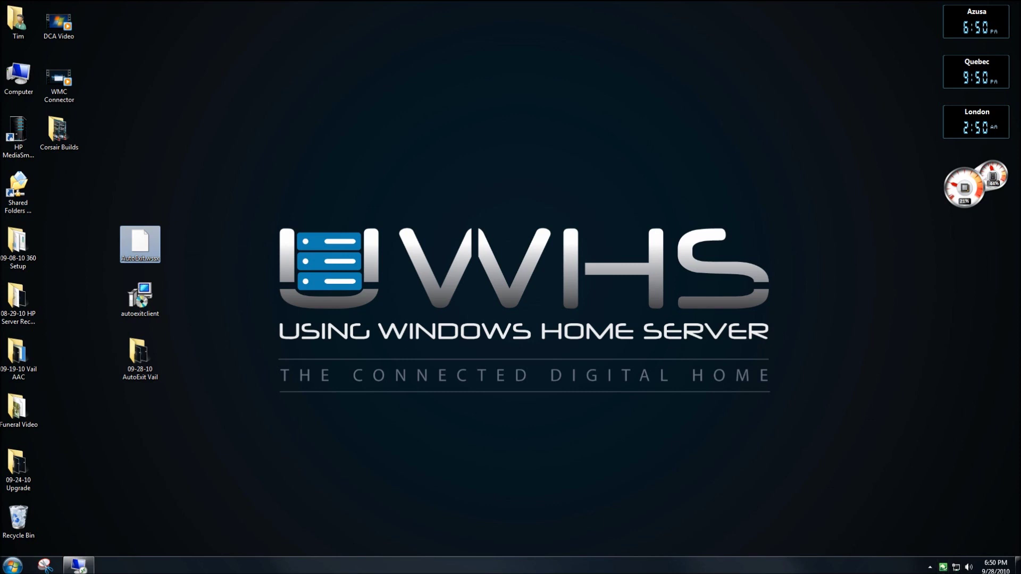
left_click(78, 566)
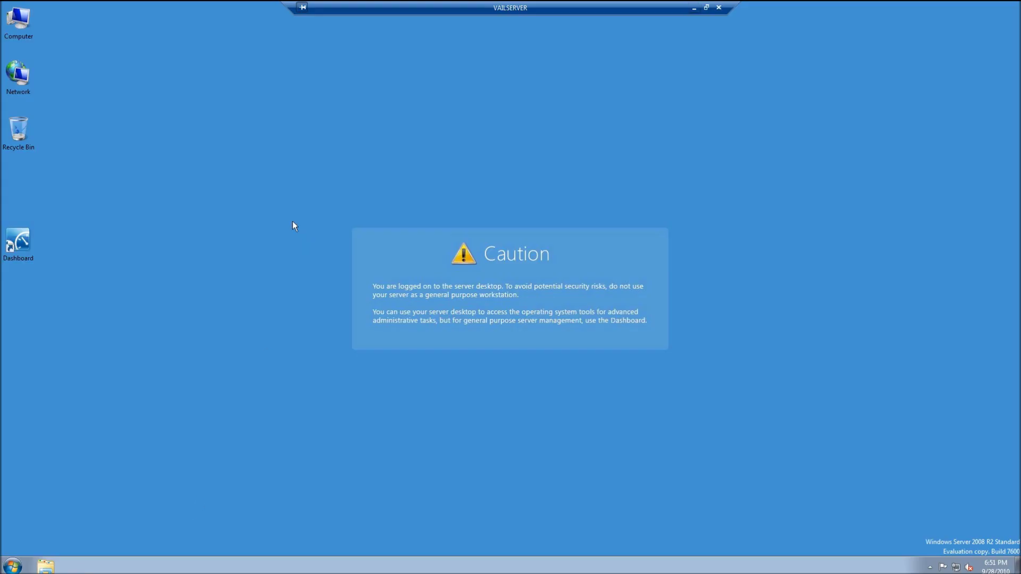
Step: Paste AutoExit.wssx onto the VAILSERVER desktop and place it beside the Dashboard icon
right_click(116, 180)
left_click(167, 224)
left_click_drag(18, 187, 133, 229)
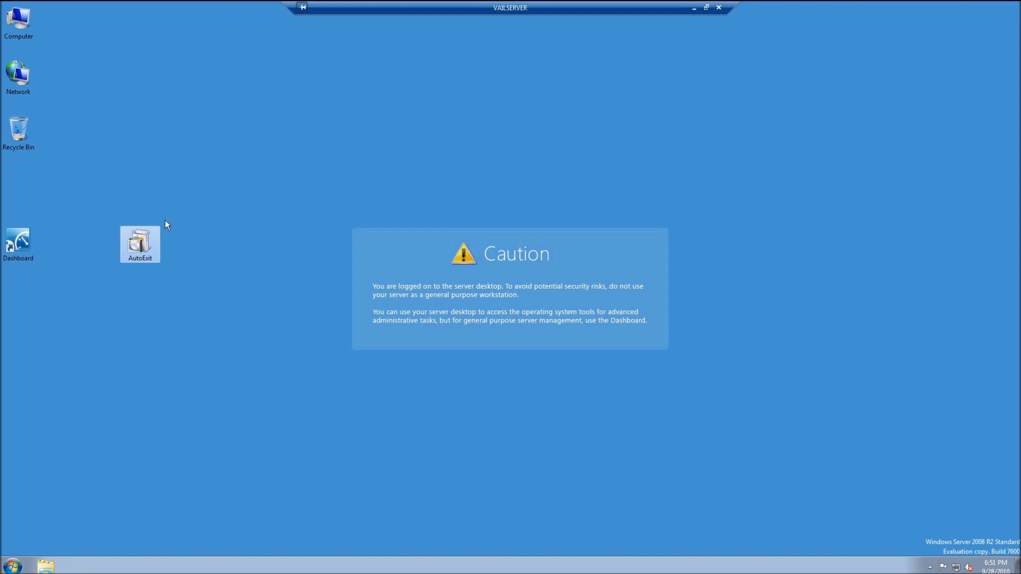
Step: Install the AutoExit 2010 add-in, bypassing the unverified publisher warning and accepting the license
double_click(134, 249)
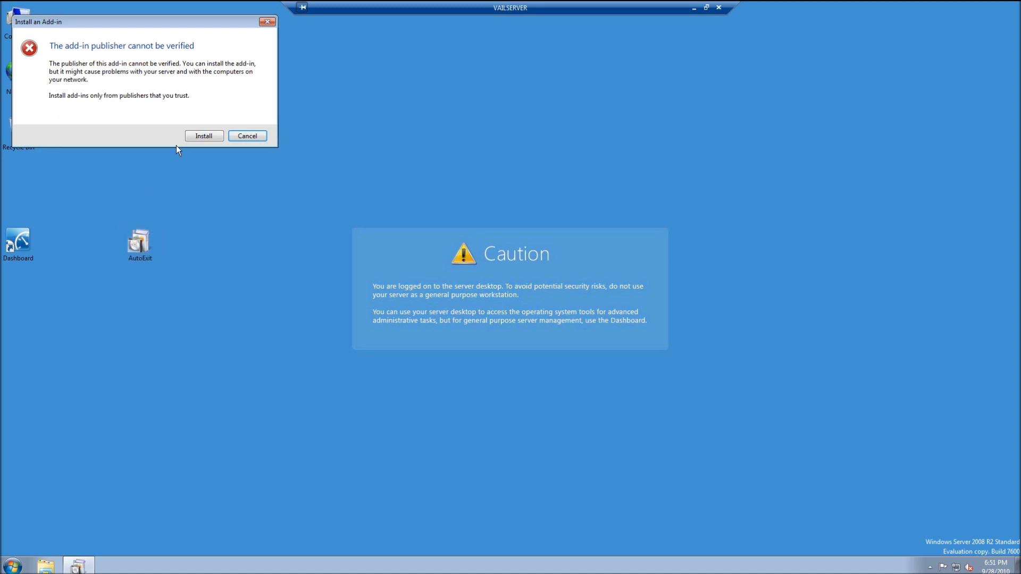
left_click(204, 135)
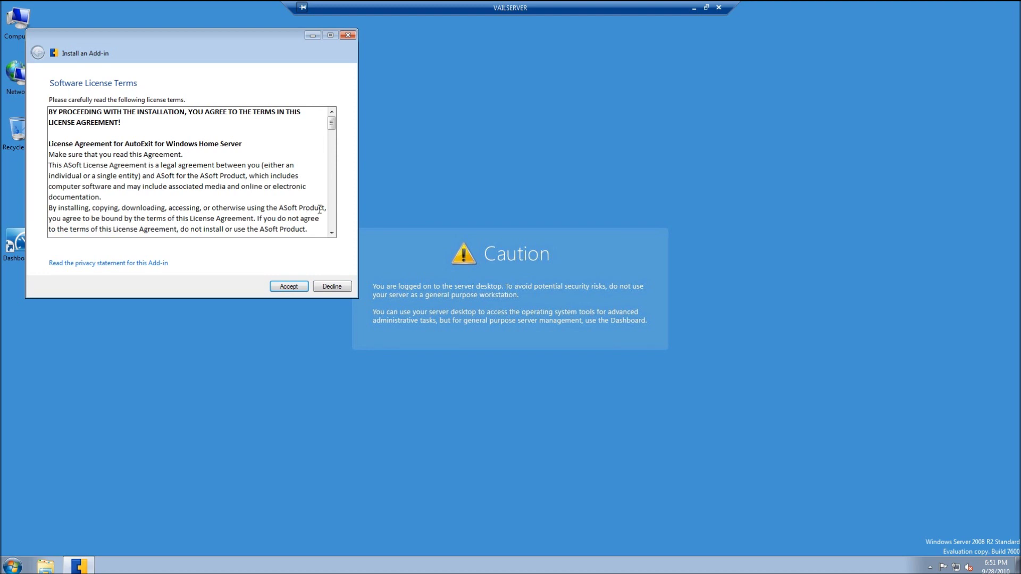
left_click_drag(331, 125, 327, 230)
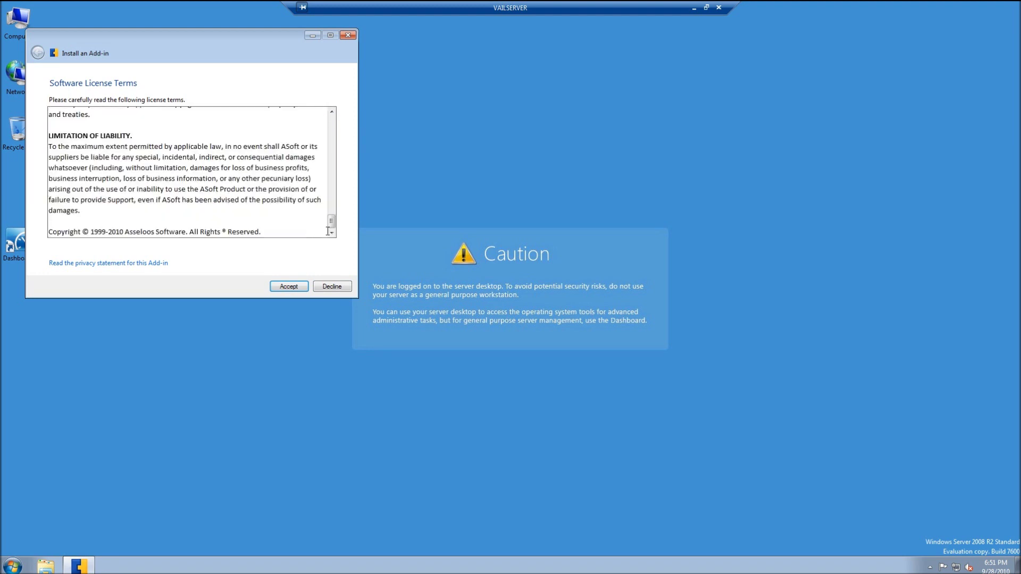
left_click(287, 287)
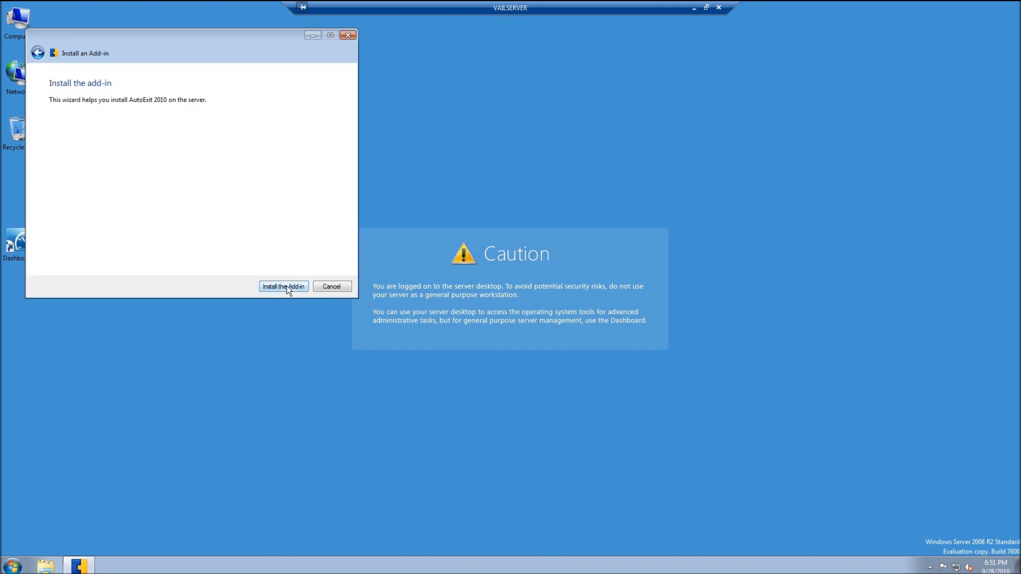
left_click(284, 287)
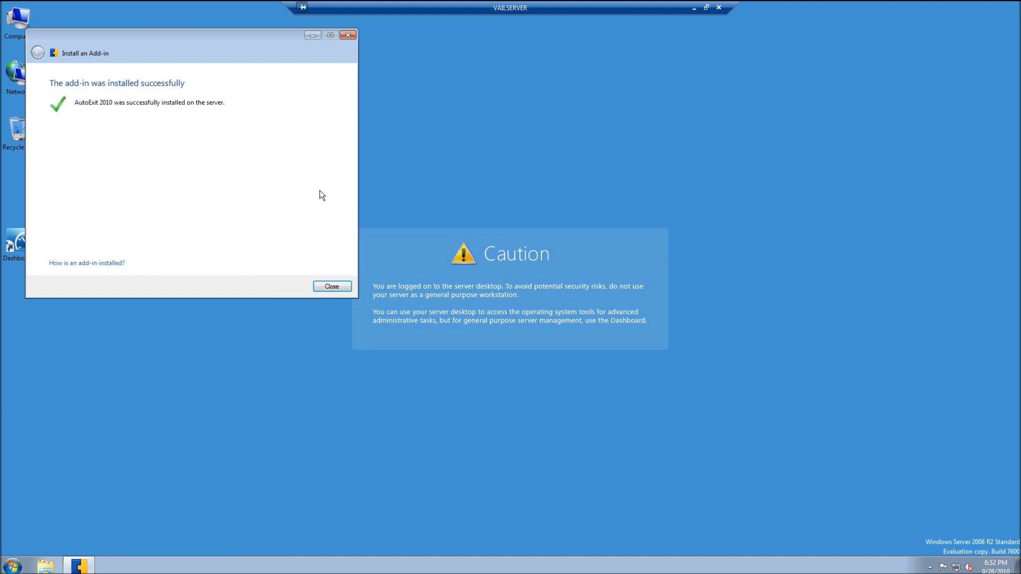
left_click(334, 286)
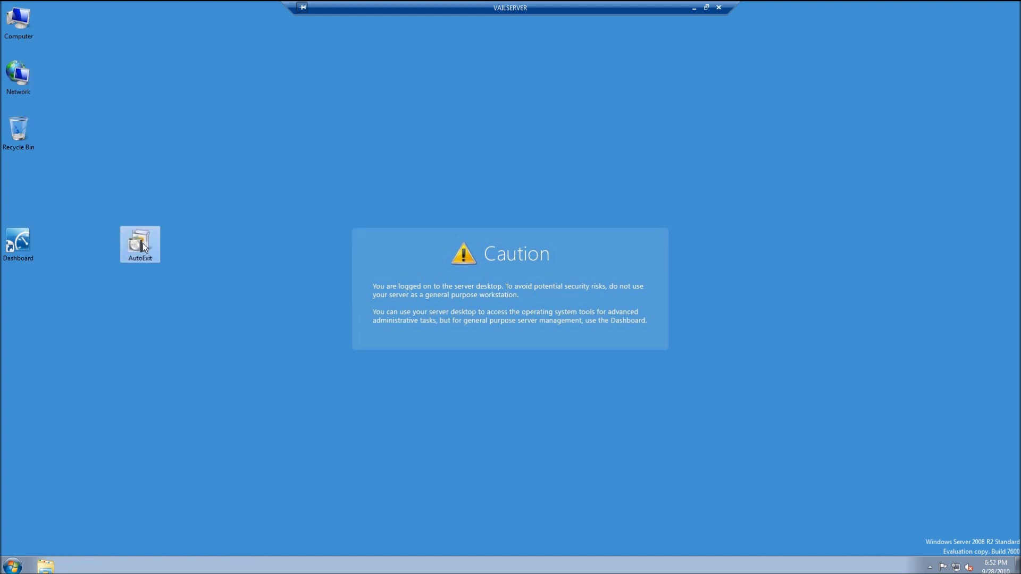
Step: Drag the AutoExit file to the server's Recycle Bin and minimize the VAILSERVER session
left_click_drag(142, 242, 33, 141)
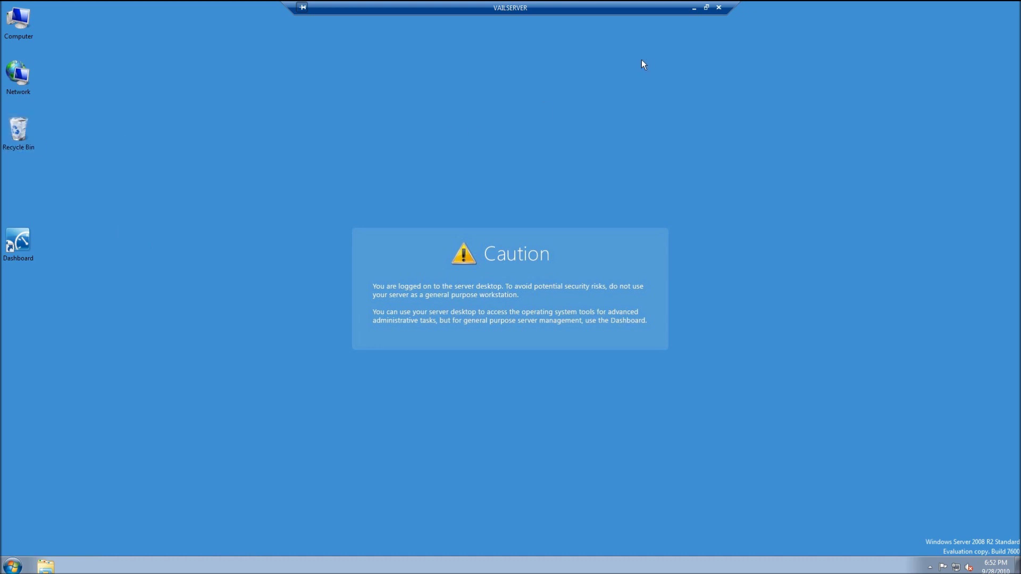
left_click(694, 8)
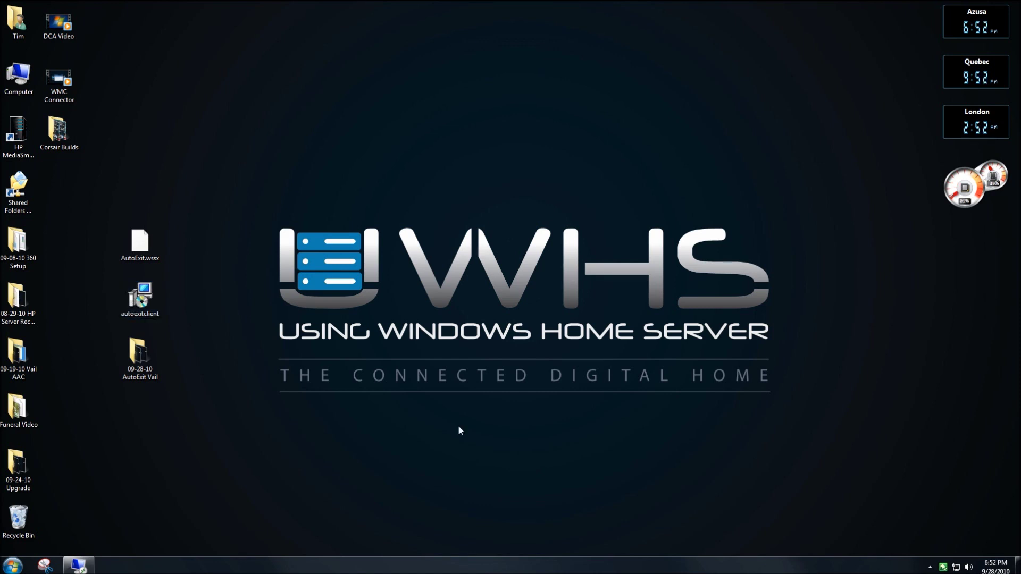
right_click(133, 315)
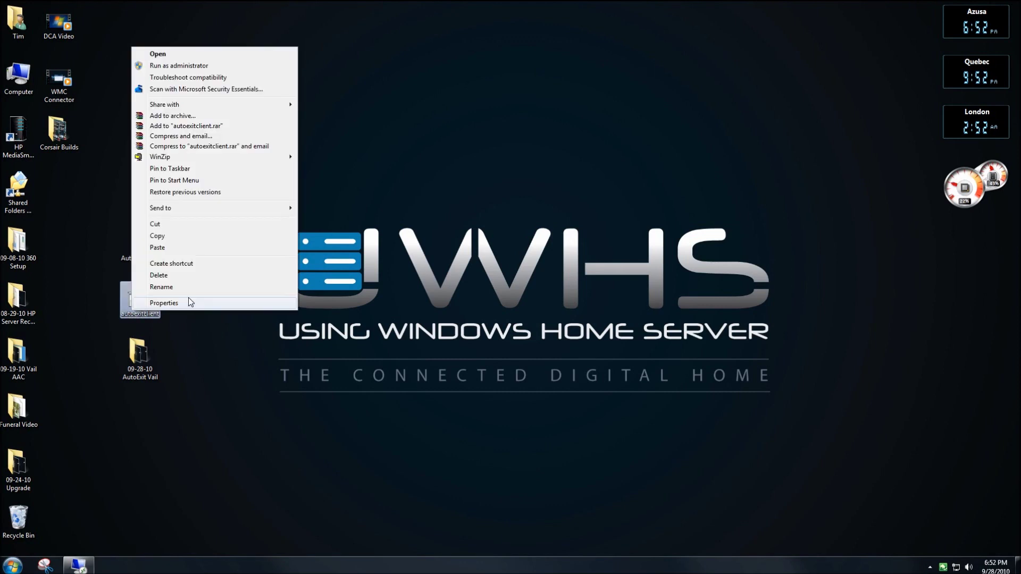
Step: Run autoexitclient as administrator and exit the already-running AutoExit client from the tray
left_click(183, 67)
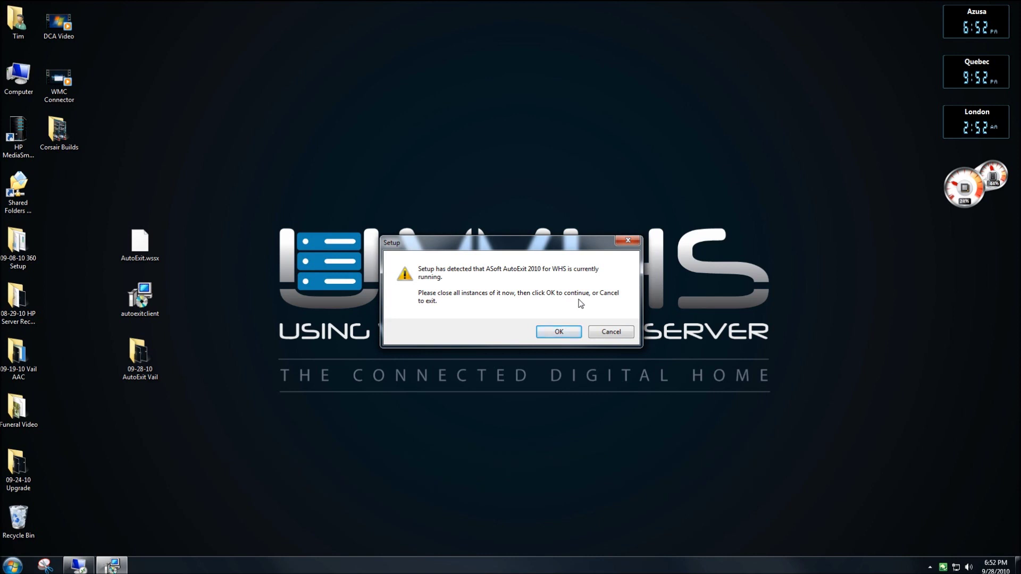
left_click(930, 568)
right_click(947, 495)
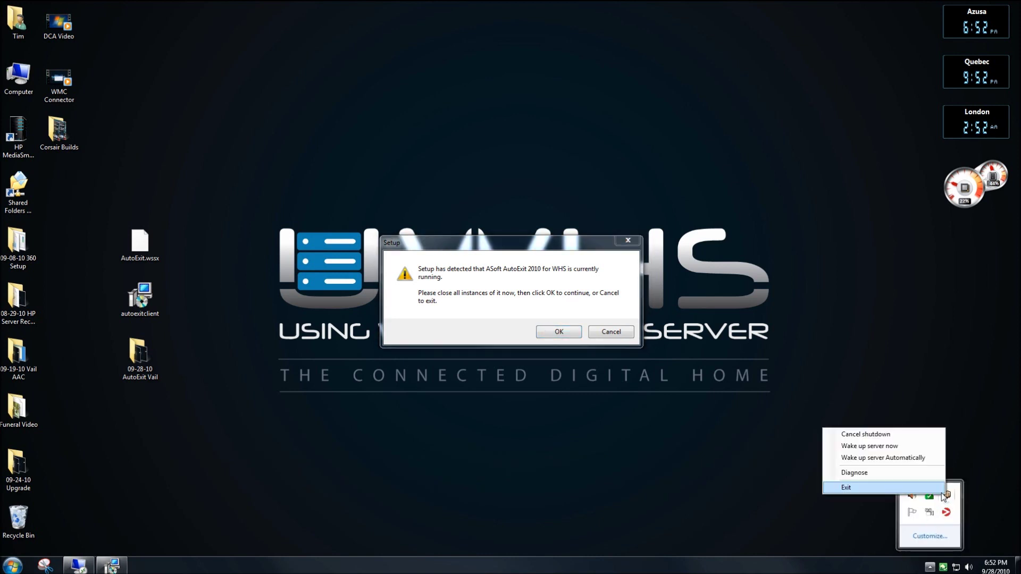
left_click(865, 488)
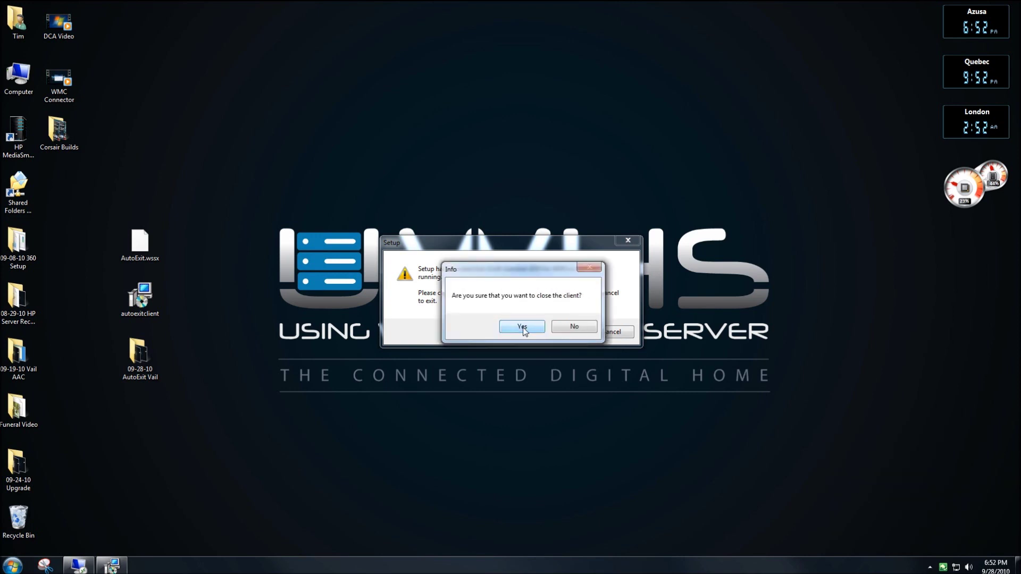
left_click(523, 328)
left_click(523, 329)
Step: Install the AutoExit 2010 for WHS client, accepting the license and keeping the ASoft\AutoExitWHS folder
left_click(561, 332)
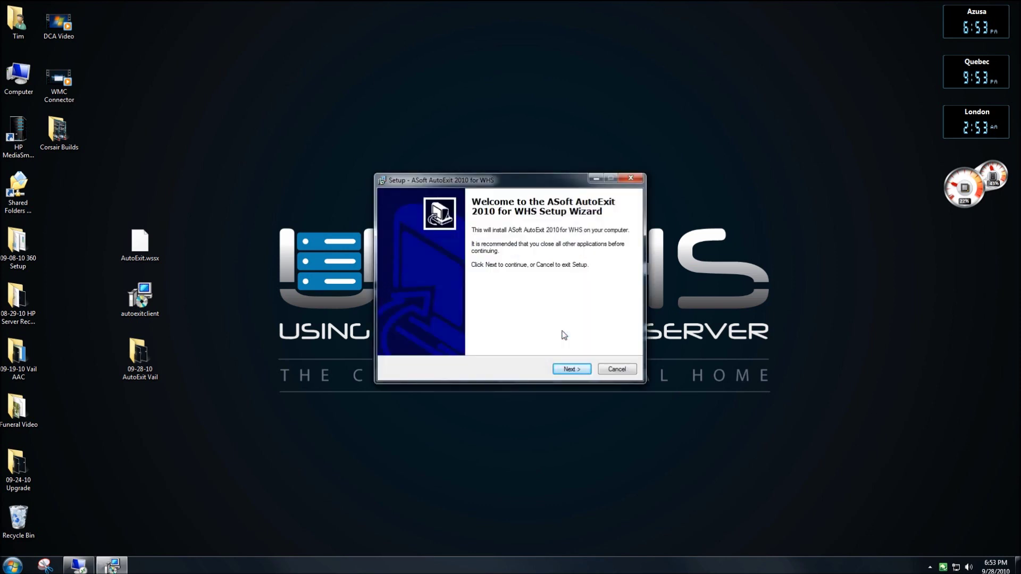
left_click(571, 369)
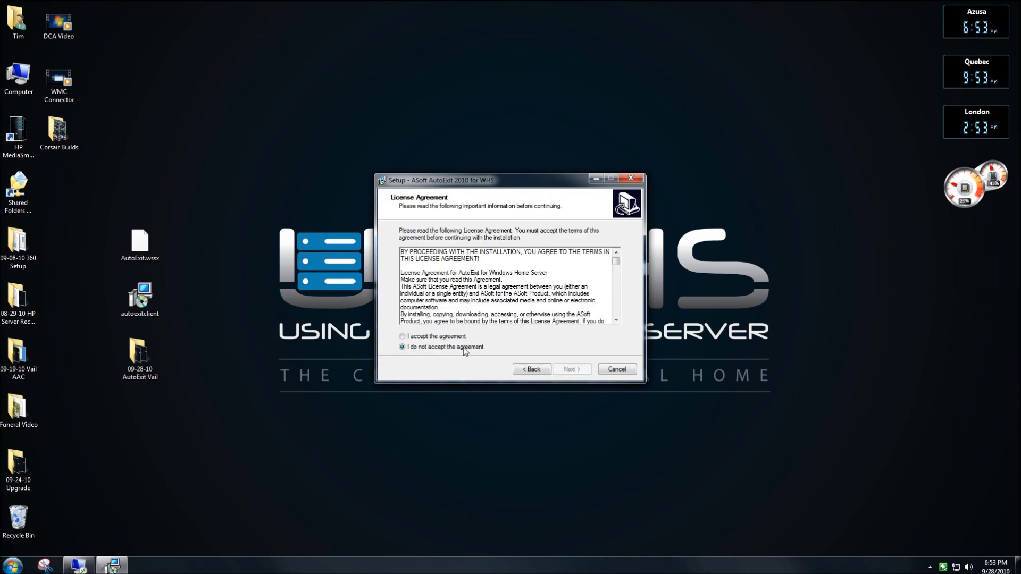
left_click(442, 338)
left_click_drag(618, 259, 617, 313)
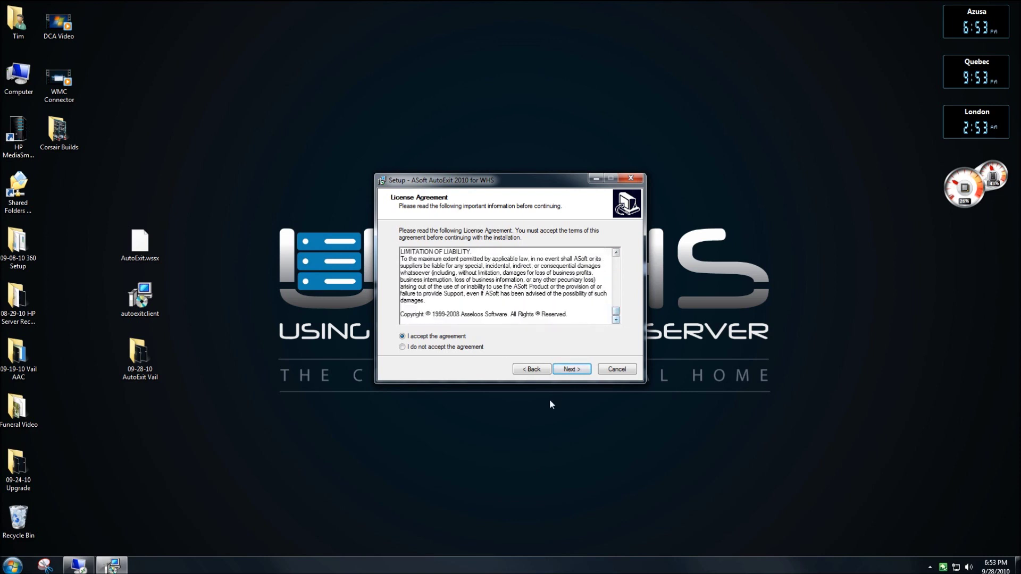
left_click(572, 371)
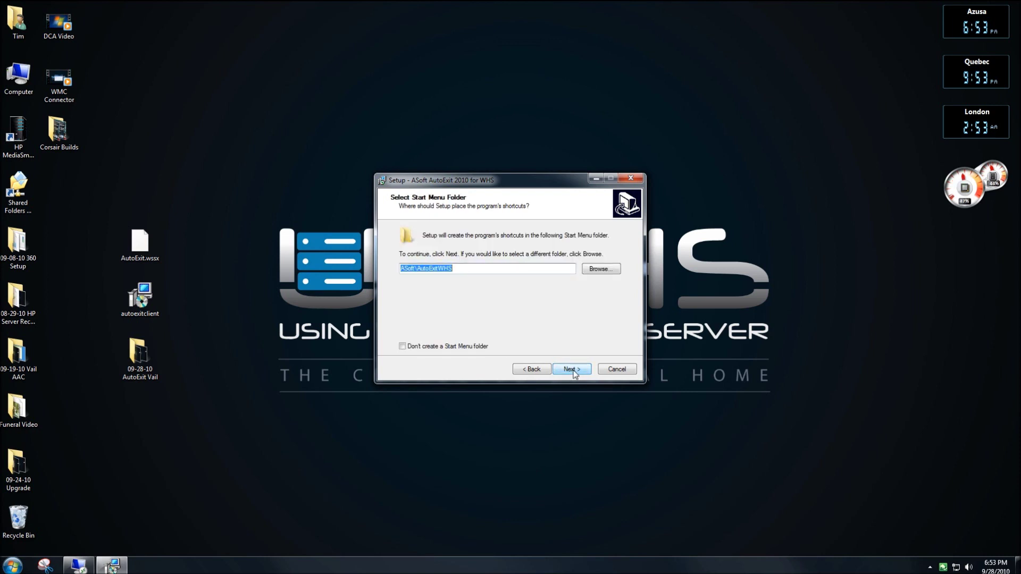
left_click(577, 371)
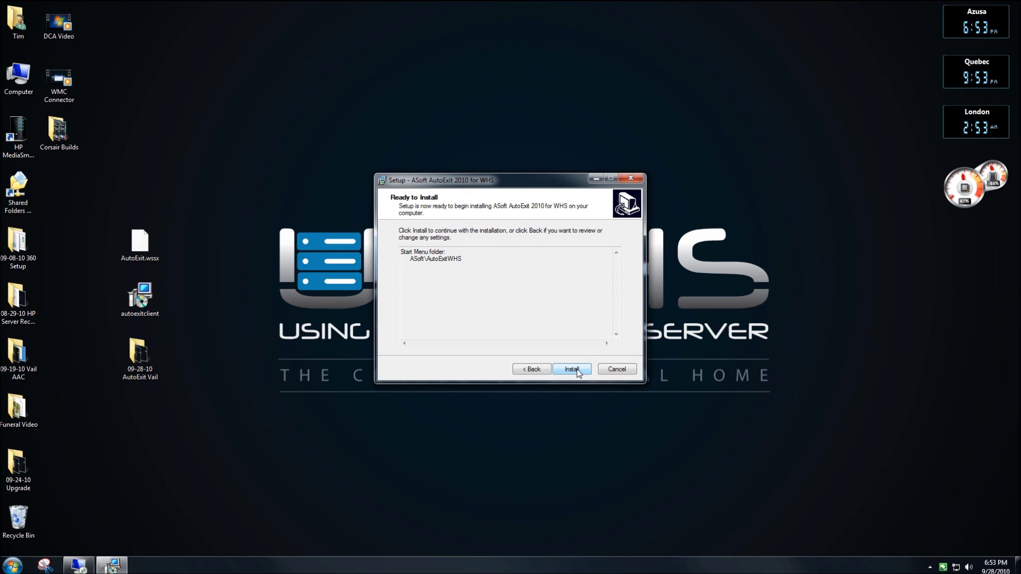
left_click(578, 372)
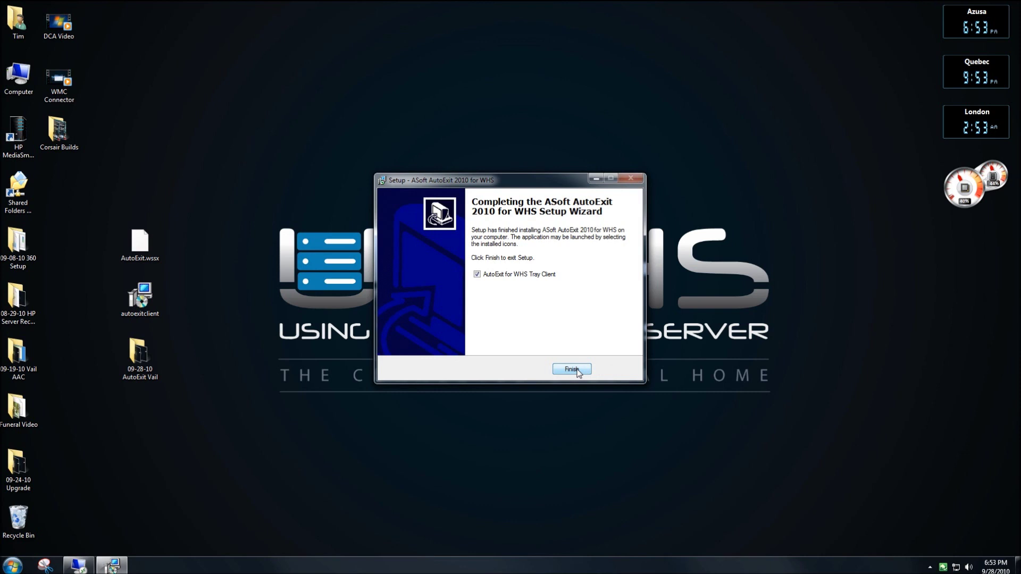
left_click(578, 373)
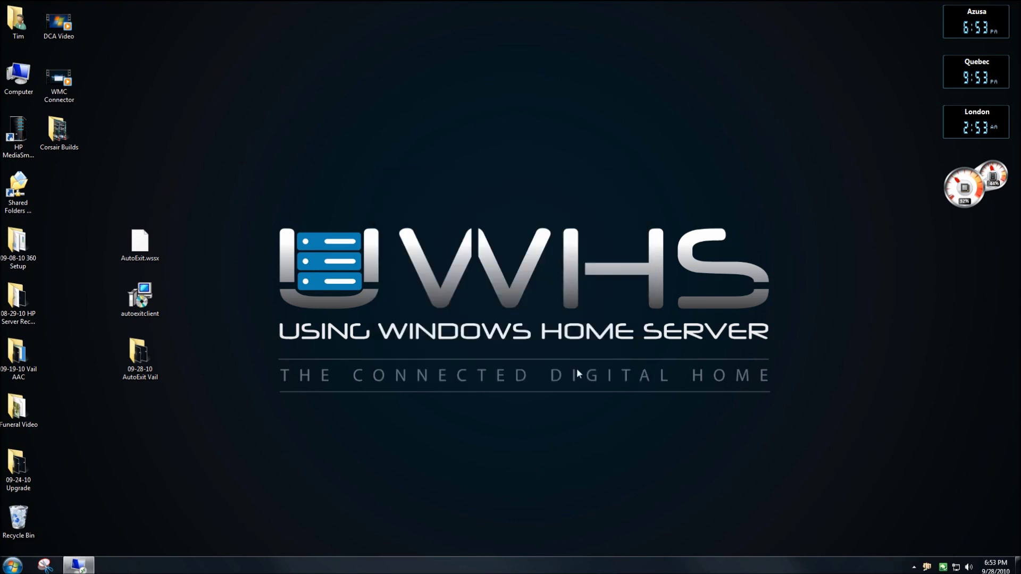
Step: Set the AutoExit 2010 Client Tray icon to 'Show icon and notifications'
left_click(929, 568)
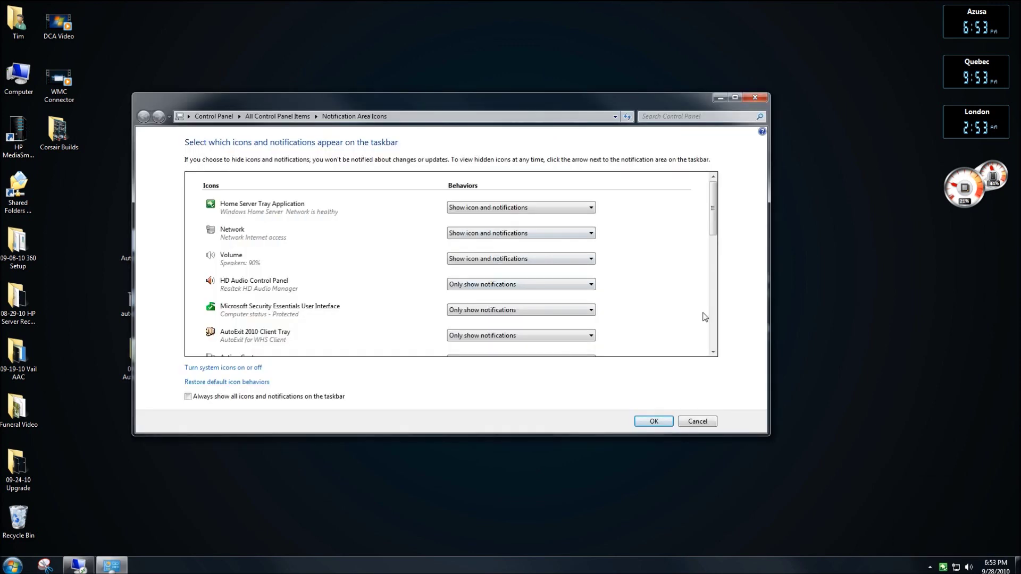
left_click(499, 334)
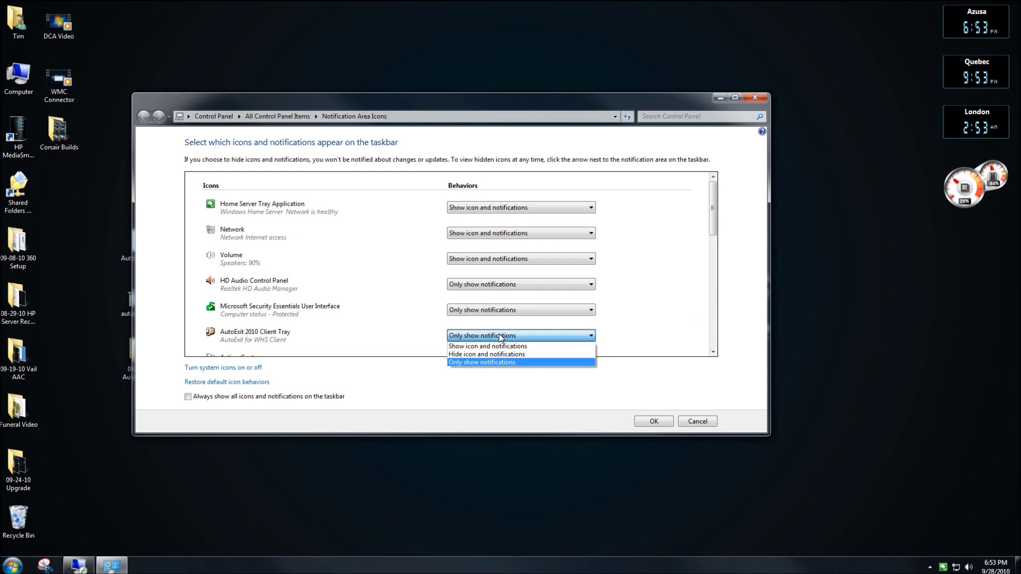
left_click(498, 346)
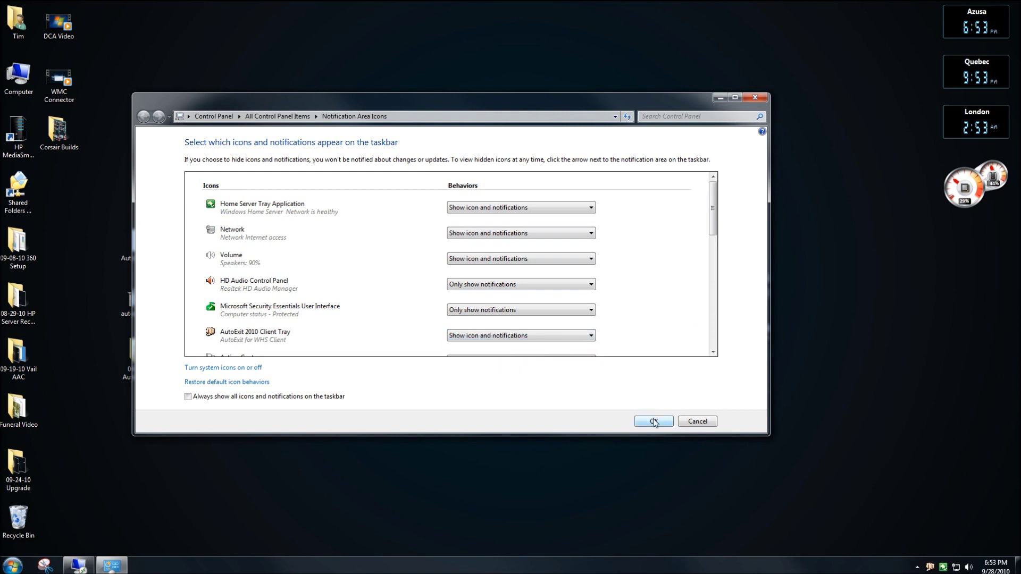
left_click(653, 420)
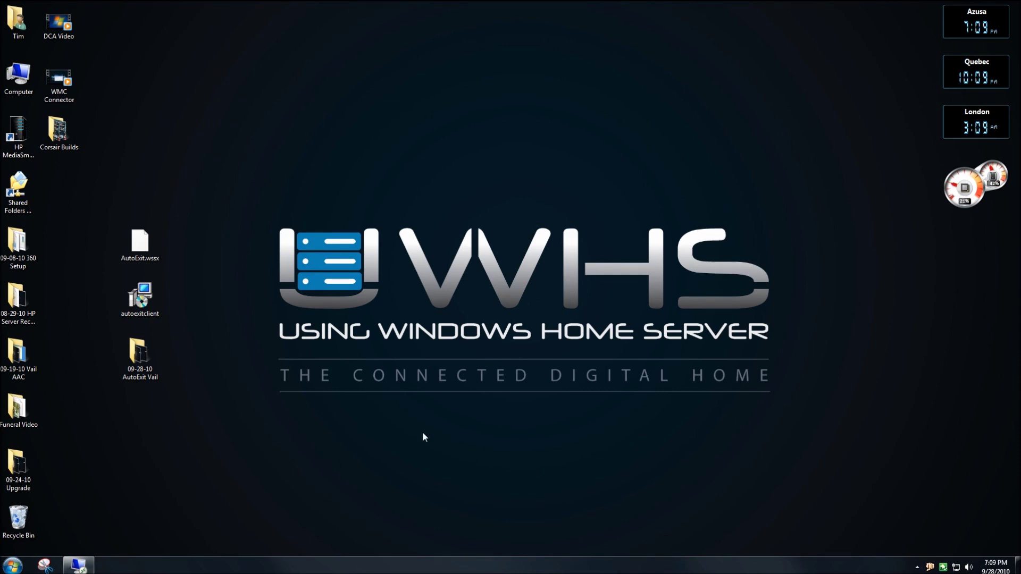
Step: Switch to the VAILSERVER remote session and launch the Dashboard from its desktop
left_click(76, 567)
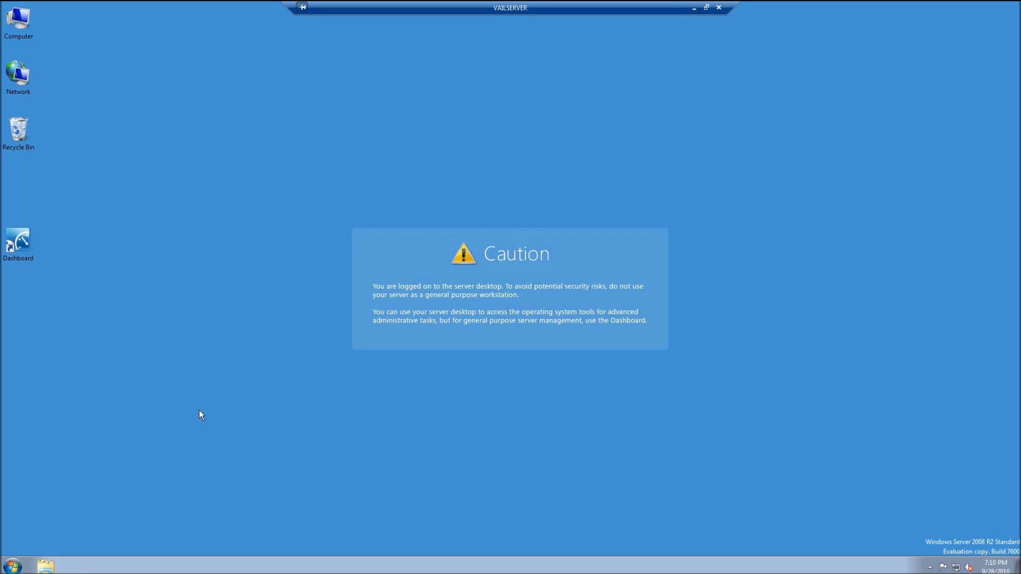
double_click(13, 247)
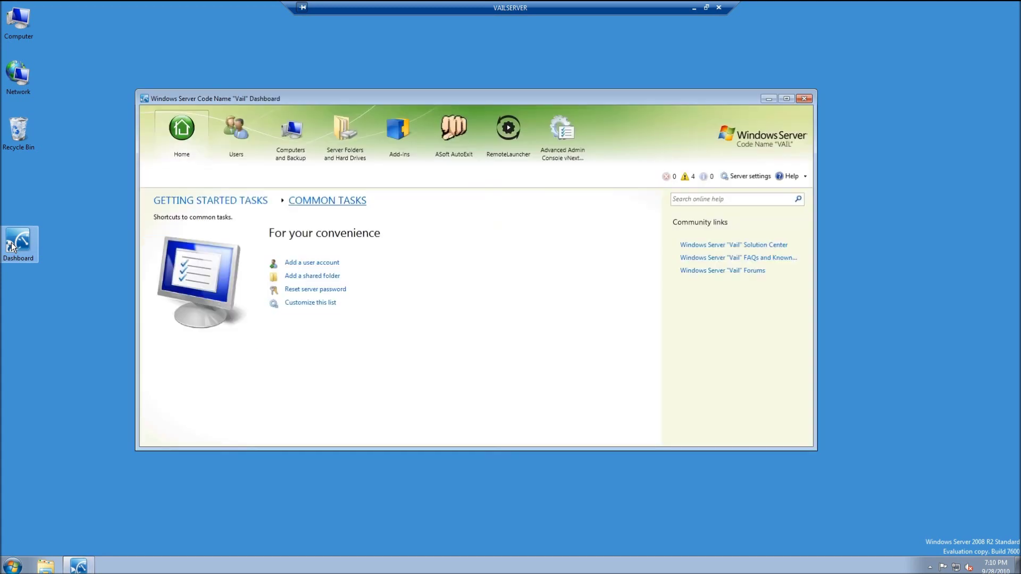
Step: Open the ASoft AutoExit tab to list the network computers and their online status
left_click(454, 133)
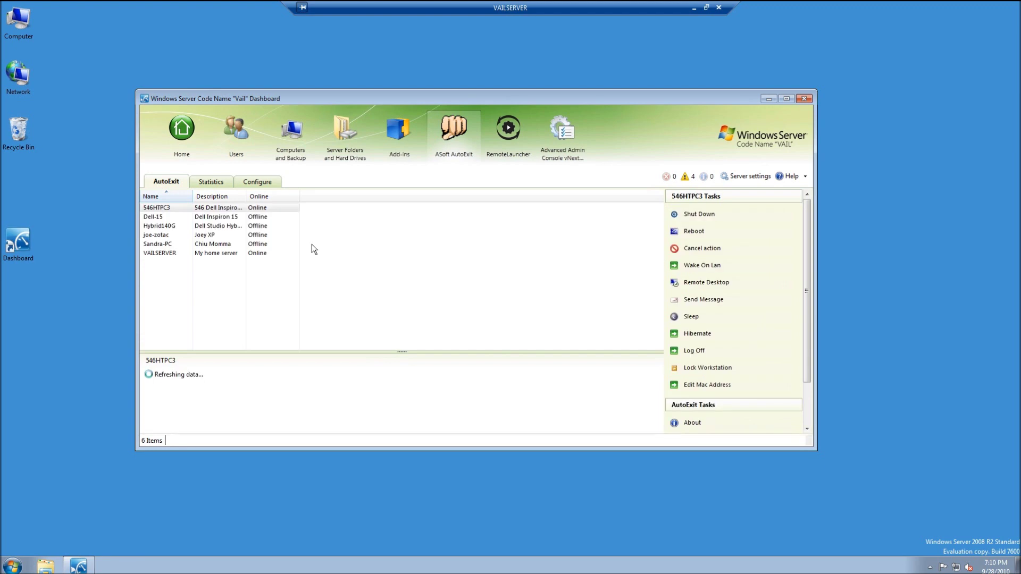
left_click(256, 182)
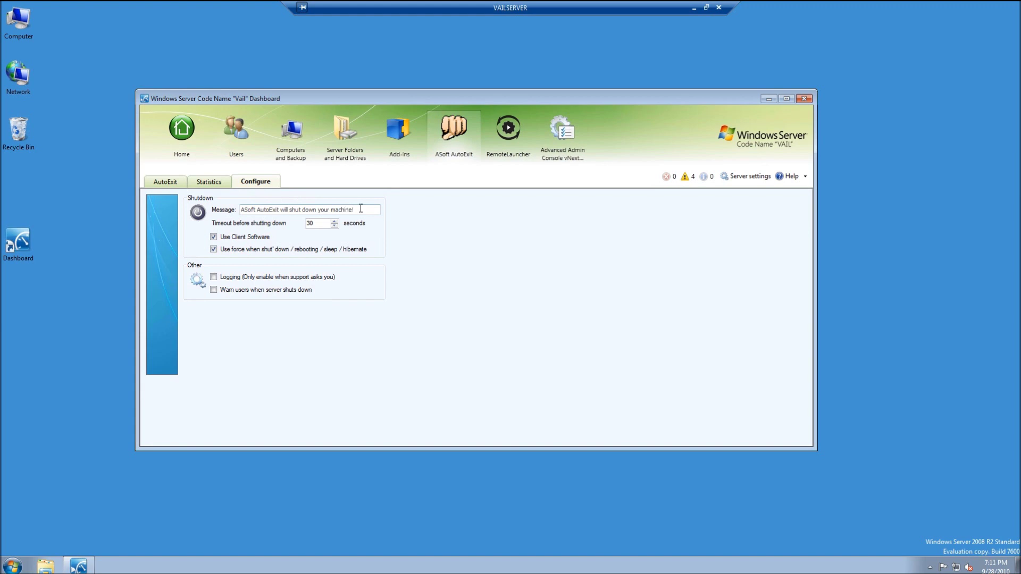
left_click_drag(361, 208, 160, 215)
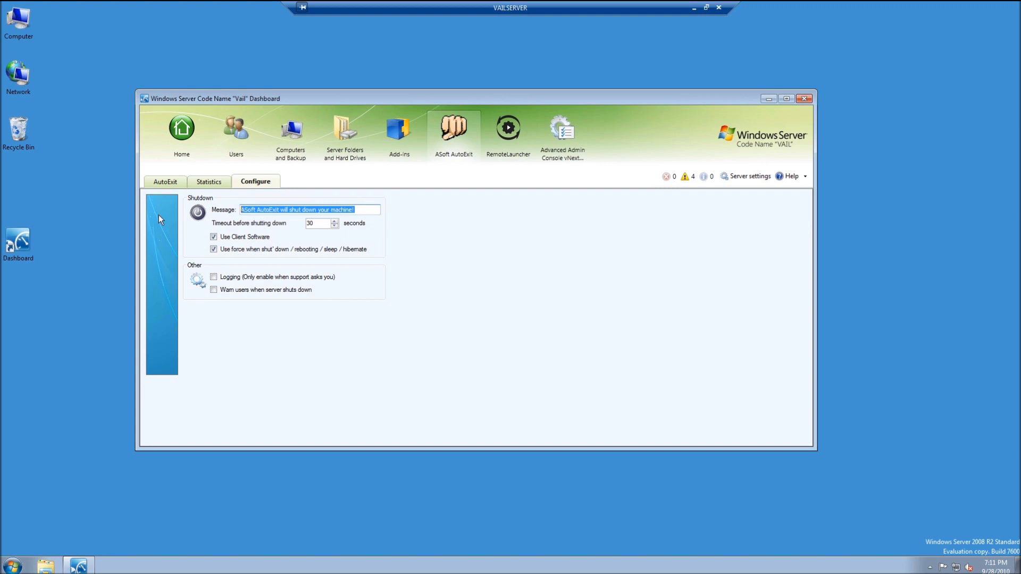
left_click(317, 224)
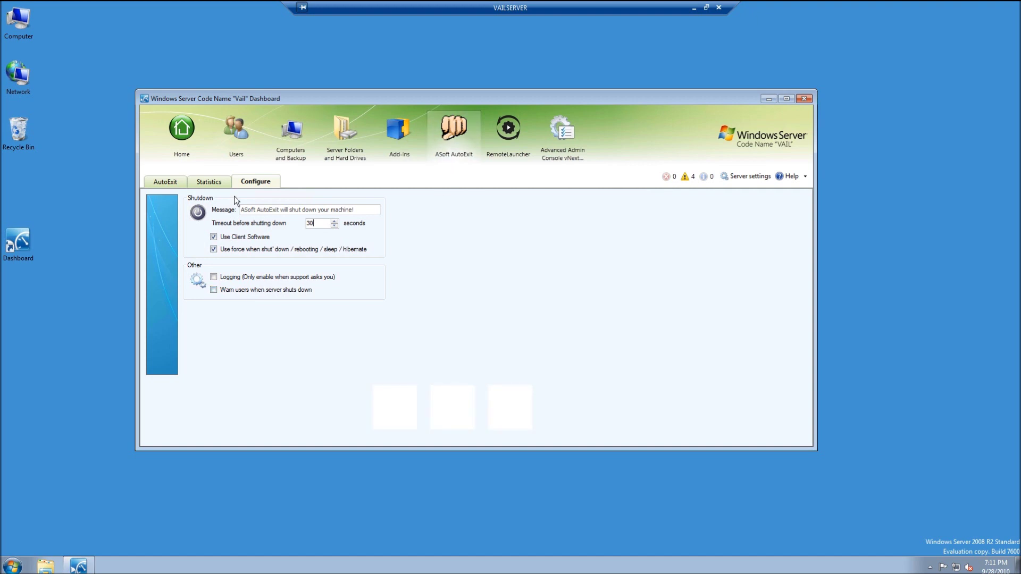
left_click(173, 185)
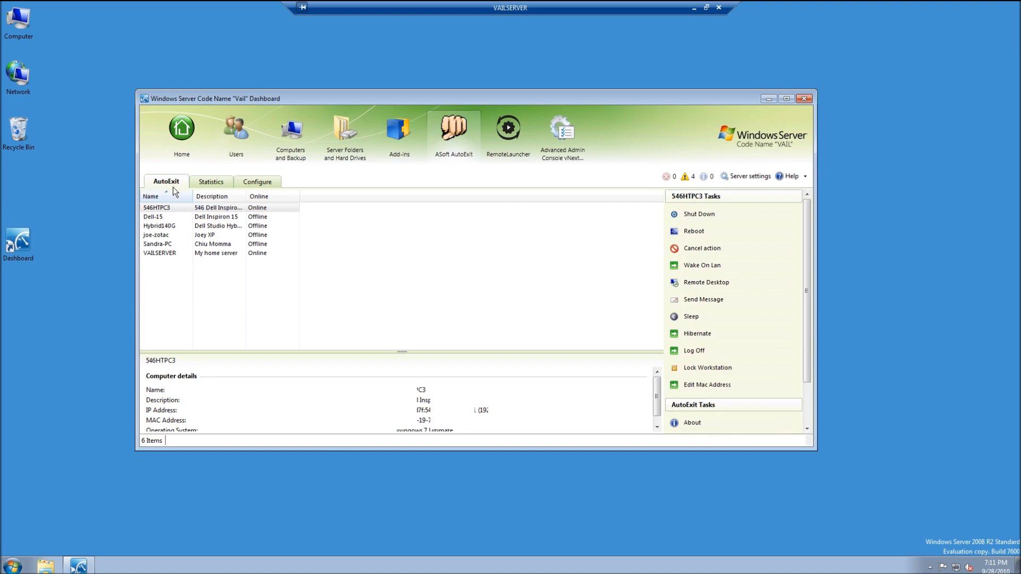
Step: Widen the Description column while selecting 546HTPC3 and Dell-15 to read their full descriptions
left_click(200, 211)
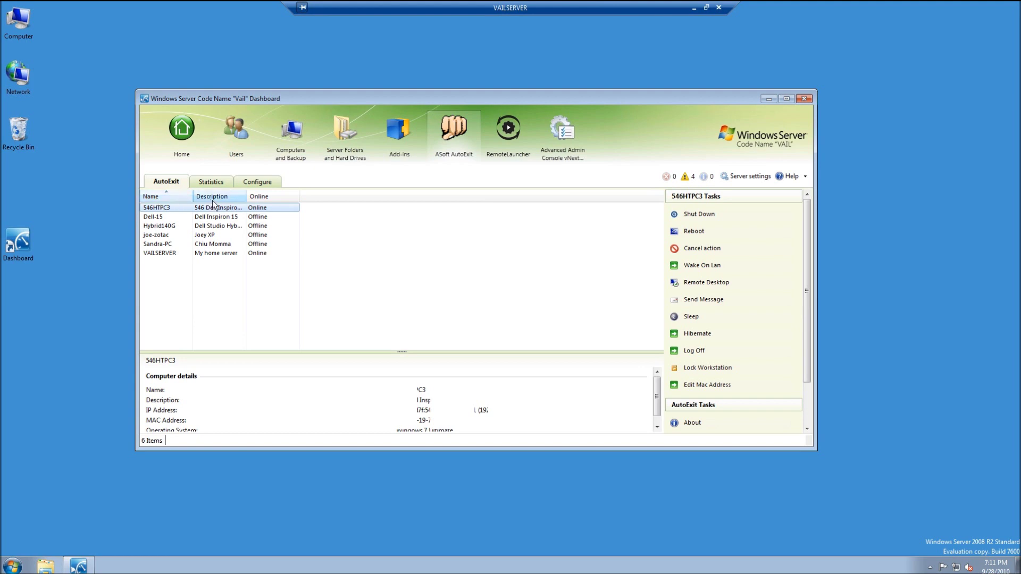
left_click_drag(299, 195, 310, 196)
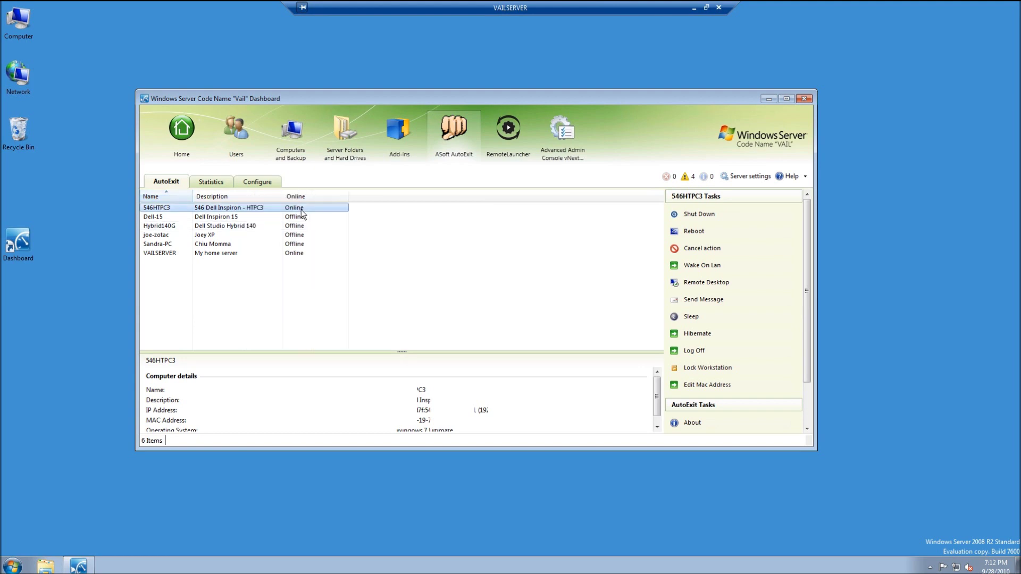
left_click(301, 217)
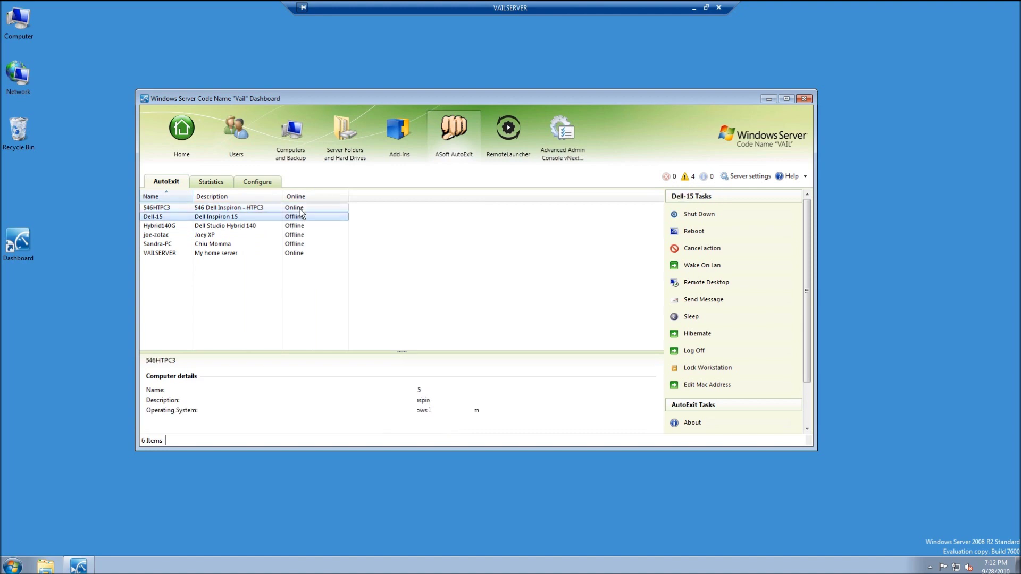
left_click(300, 209)
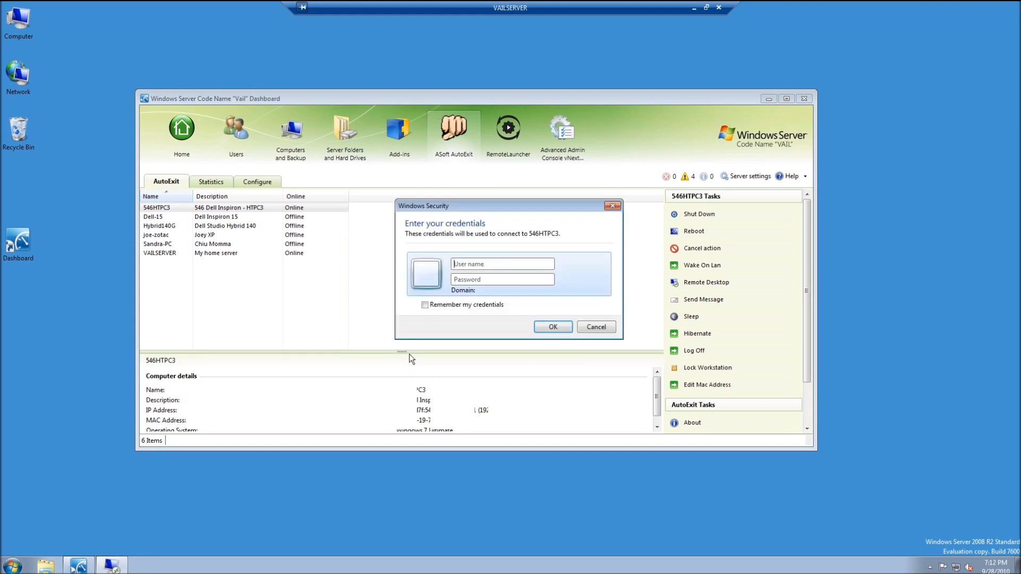
Step: Enter the account password with credentials remembered, then permanently accept 546HTPC3's certificate warning
type("Tim•••••••••")
left_click(424, 305)
left_click(560, 328)
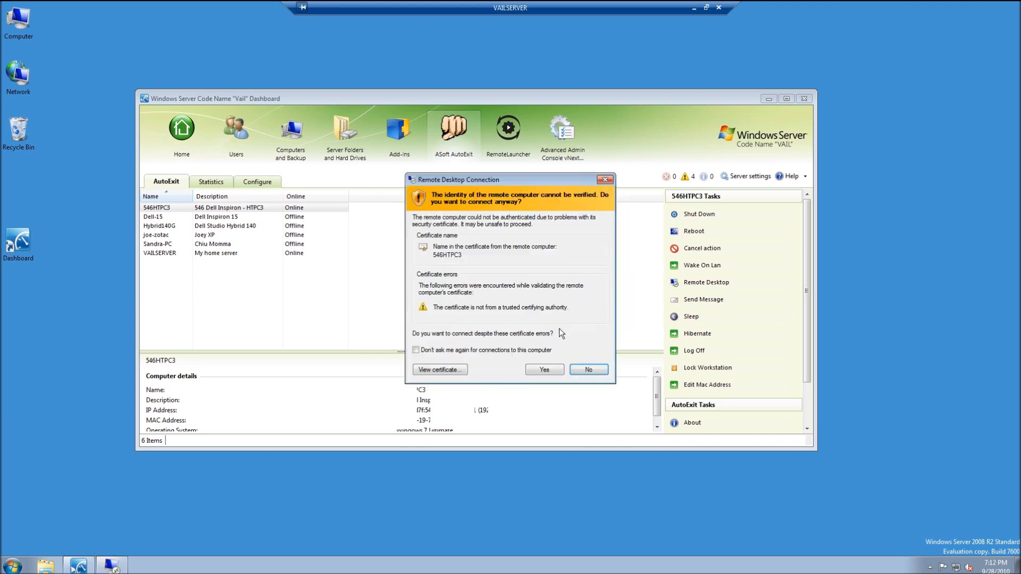
left_click(449, 351)
left_click(538, 371)
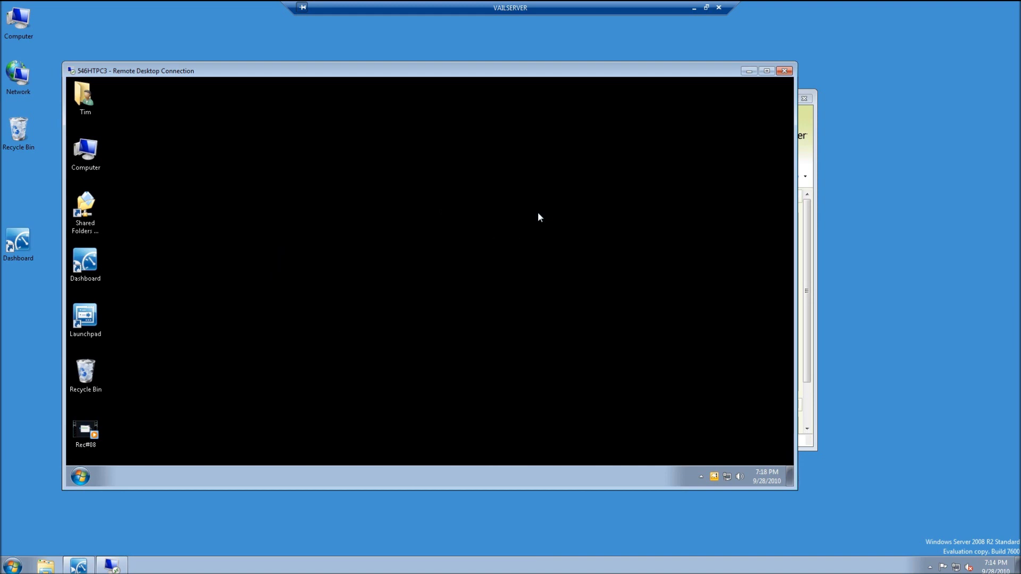
Step: Disconnect the 546HTPC3 remote session and select 546HTPC3 in the AutoExit computer list
left_click(784, 73)
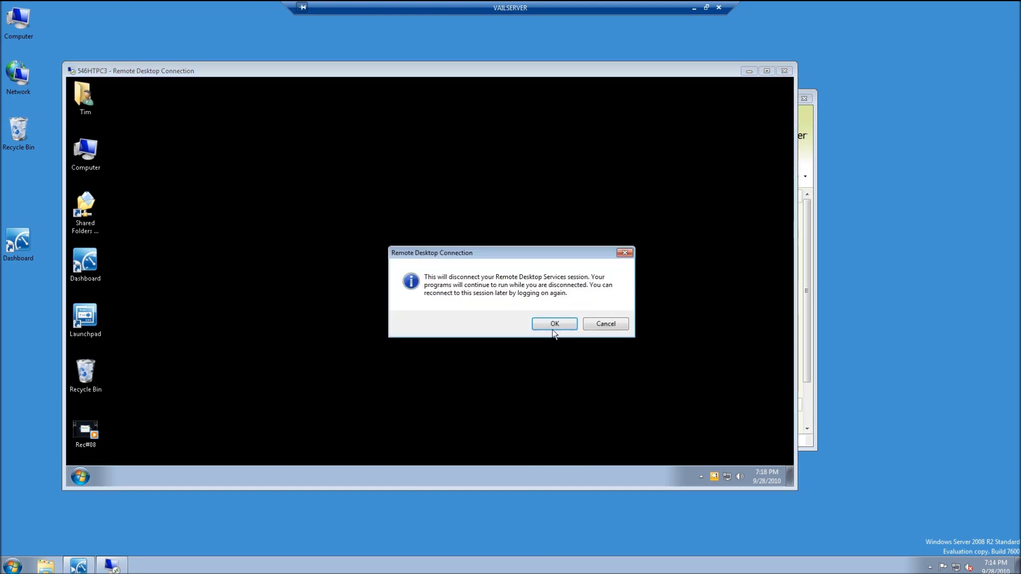
left_click(553, 323)
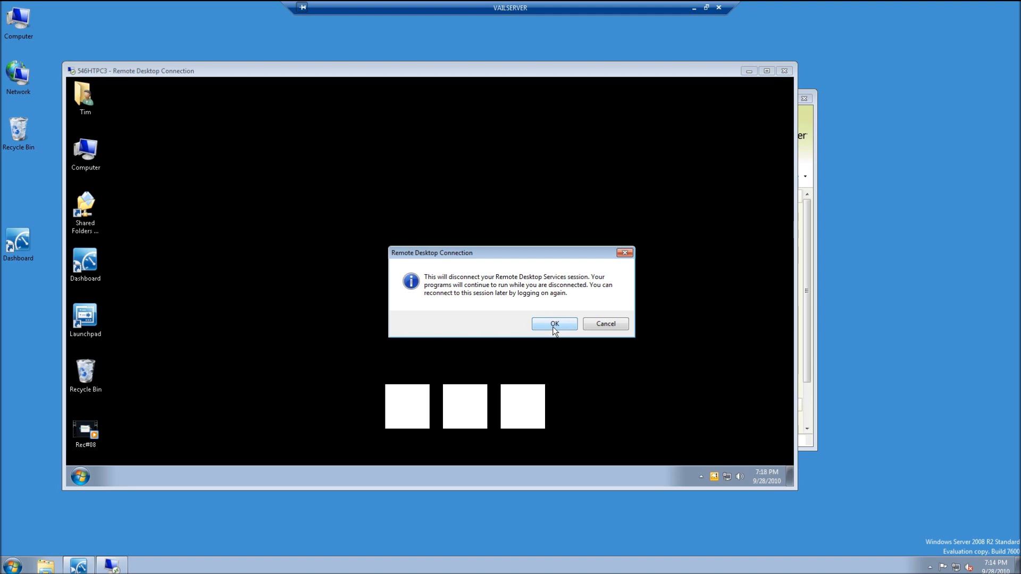
left_click(182, 208)
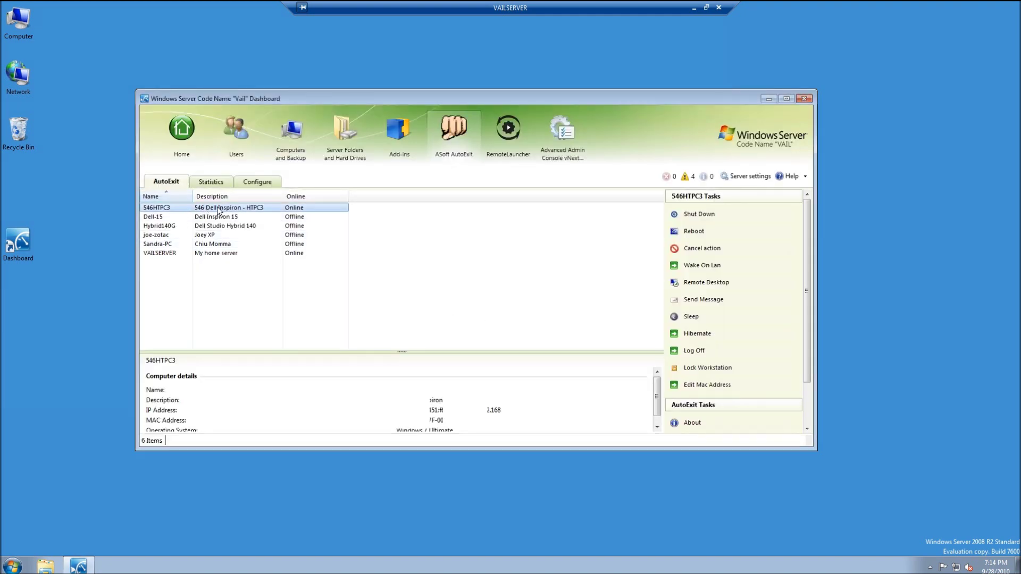
Step: Shut down 546HTPC3 from its right-click menu
right_click(236, 209)
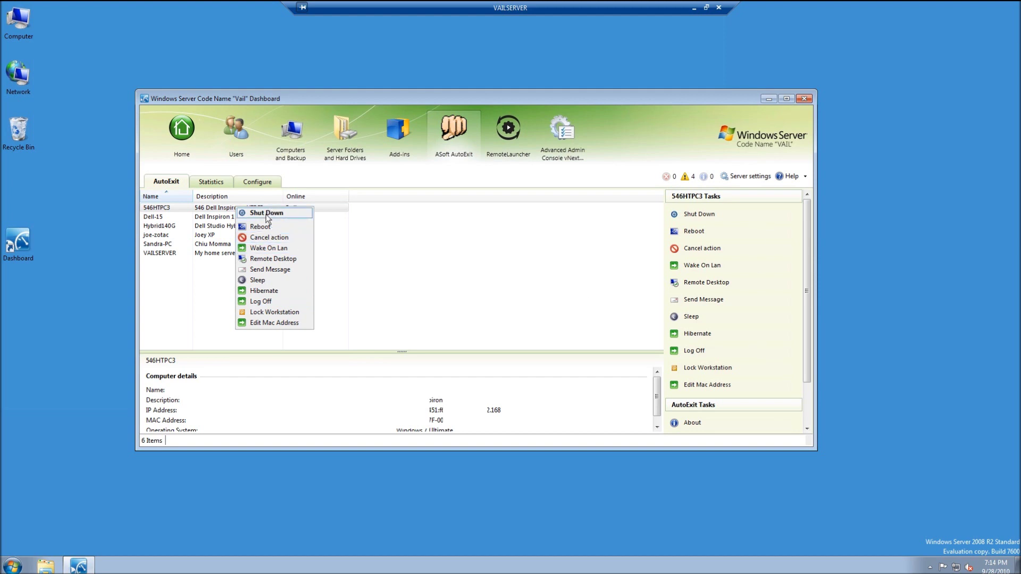
left_click(267, 213)
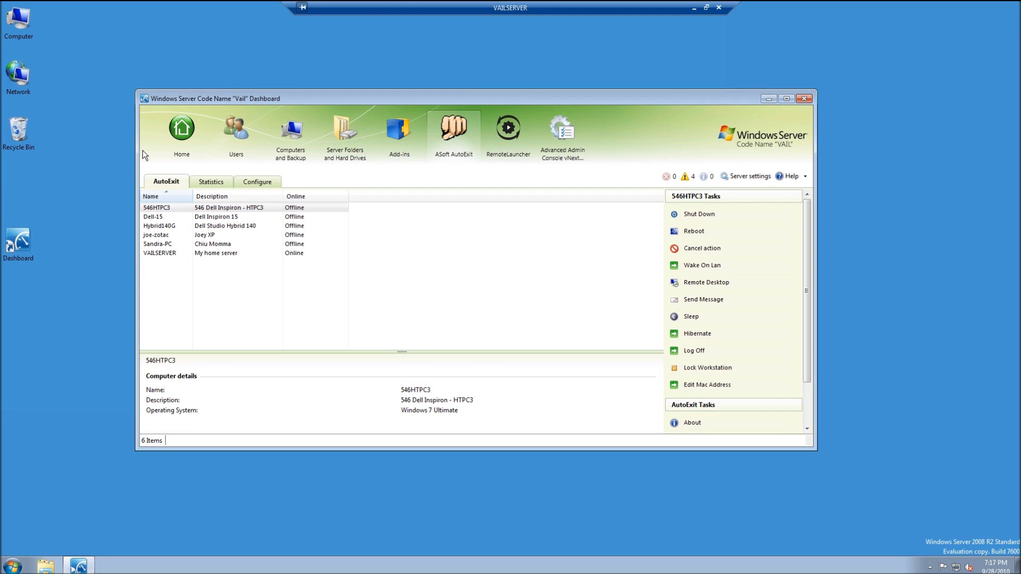
Step: Check details of Dell-15, Hybrid140G, joe-zotac, Sandra-PC and VAILSERVER, then clear the selection
left_click(226, 218)
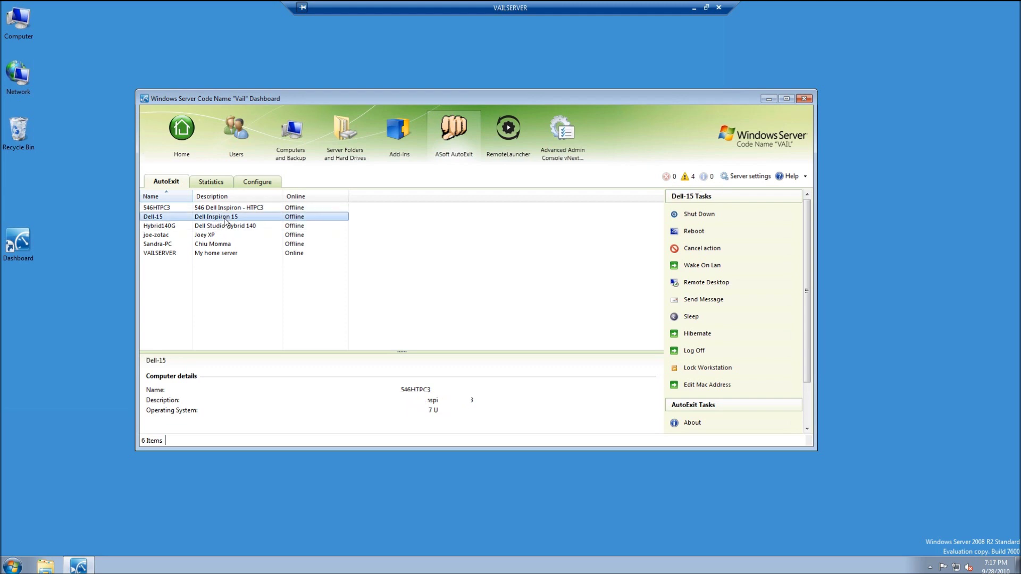
left_click(224, 227)
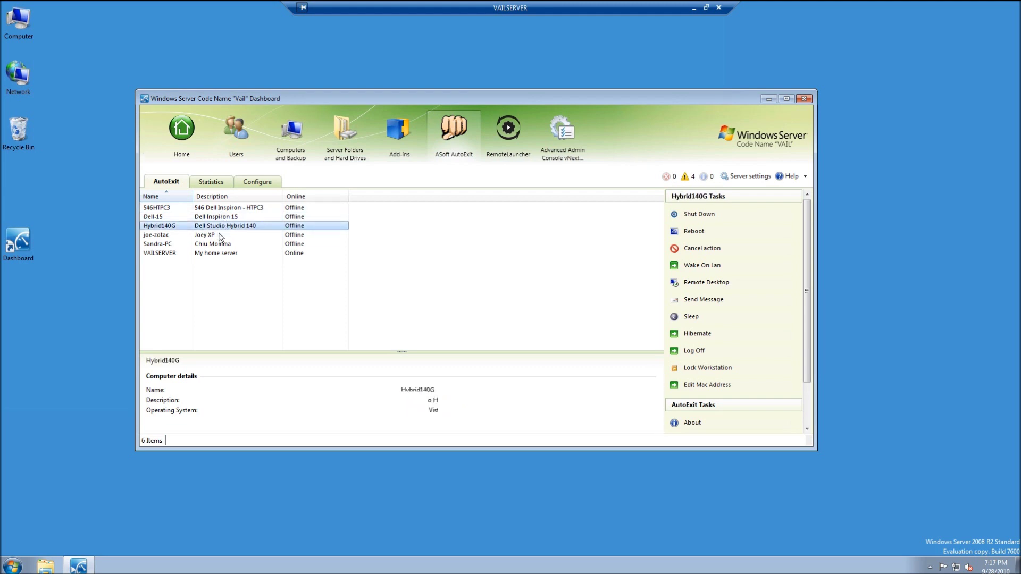
left_click(218, 235)
left_click(226, 245)
left_click(227, 252)
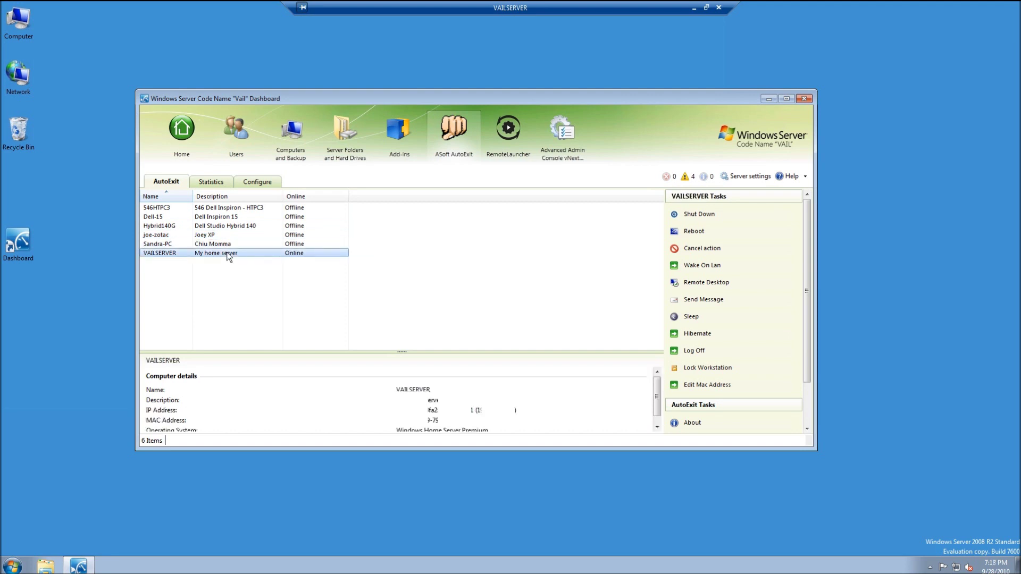
left_click(283, 254, "ctrl")
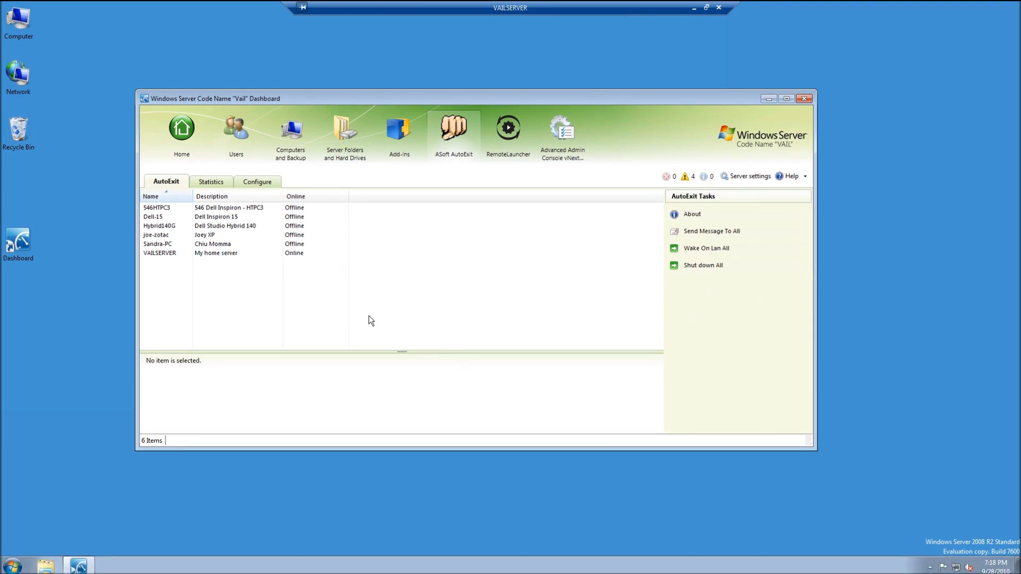
Step: Show the all-computers menu with About, Send Message To All, Wake On Lan All and Shut down All
right_click(222, 272)
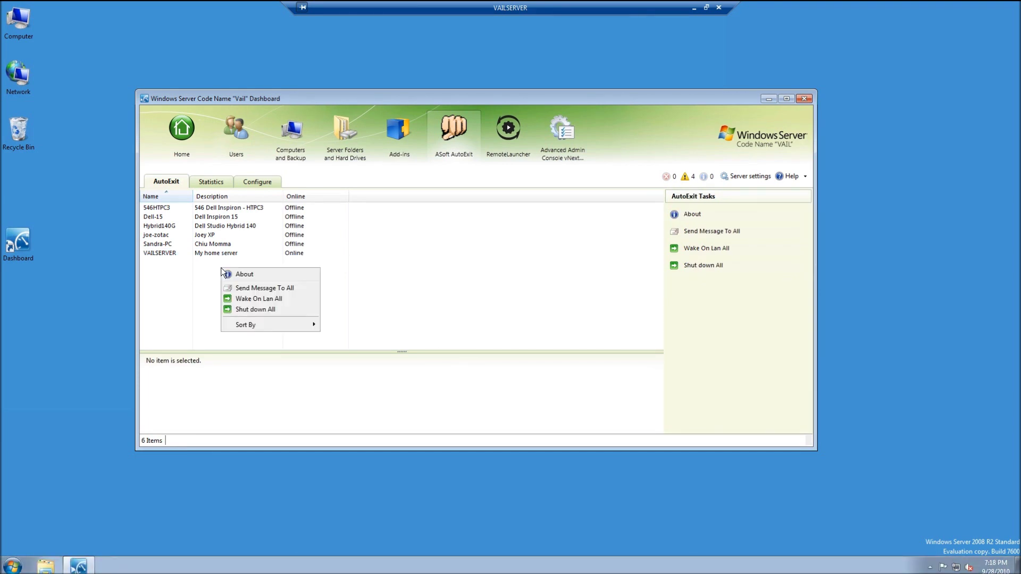
right_click(184, 265)
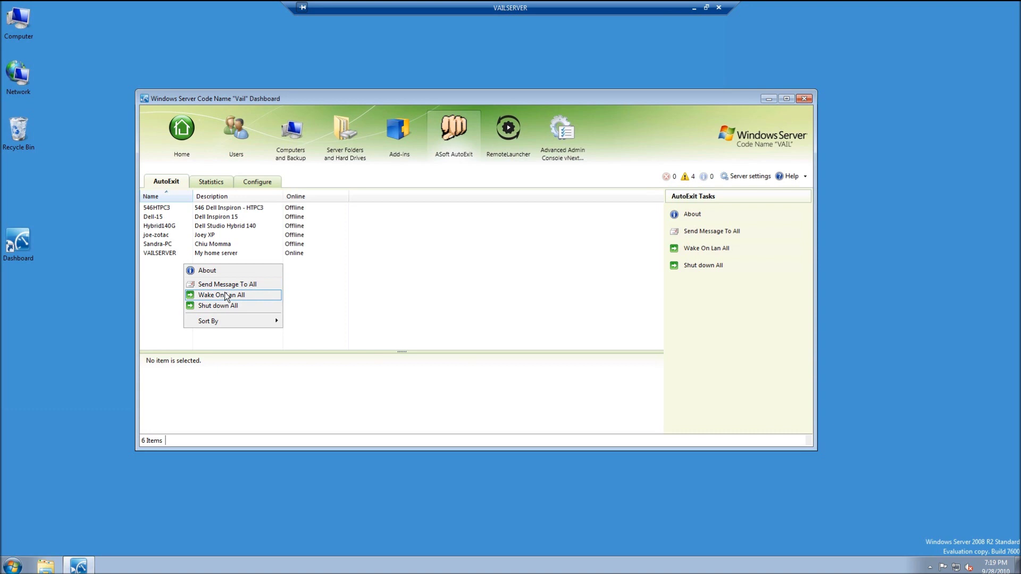
left_click(150, 298)
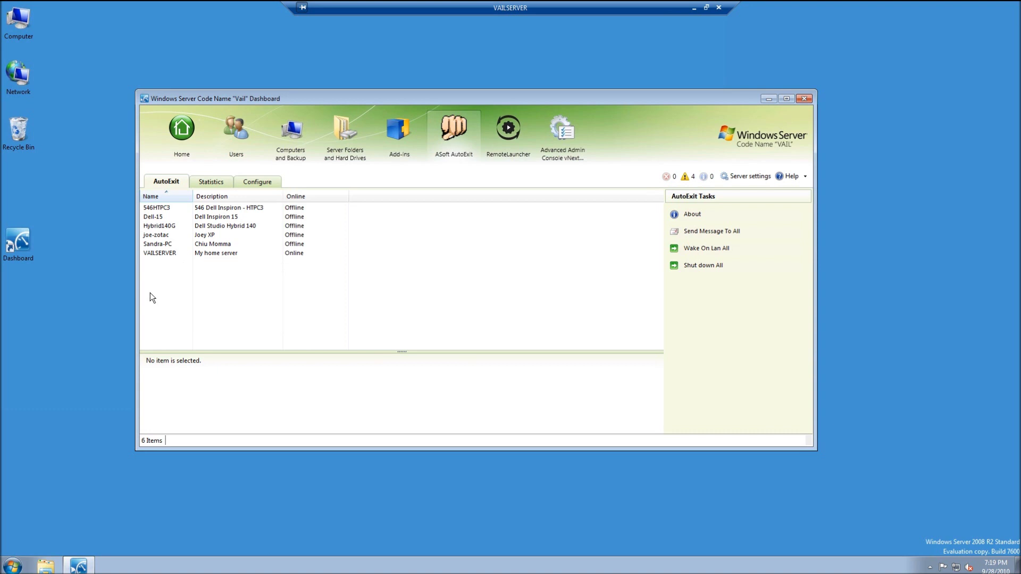
right_click(178, 267)
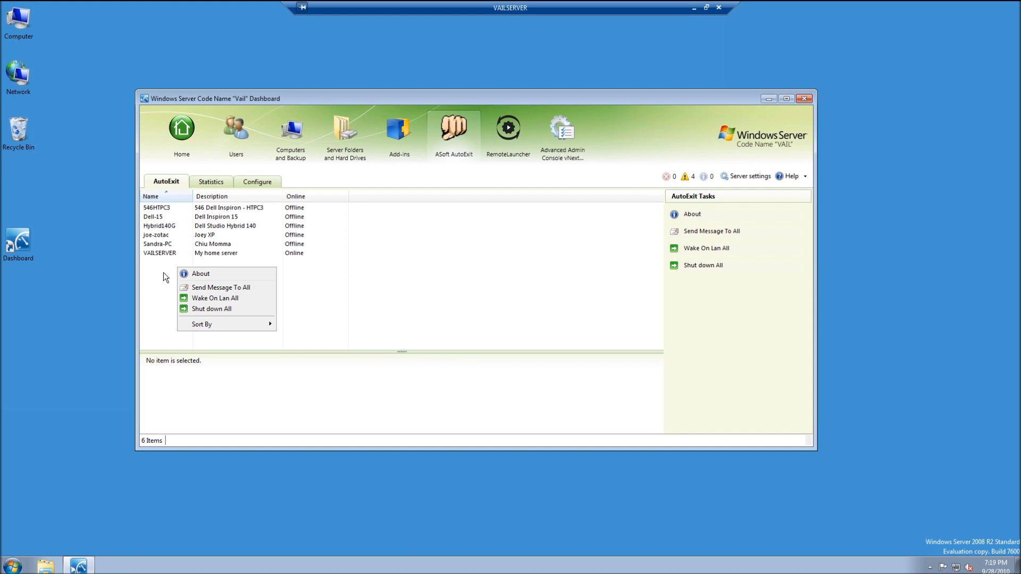